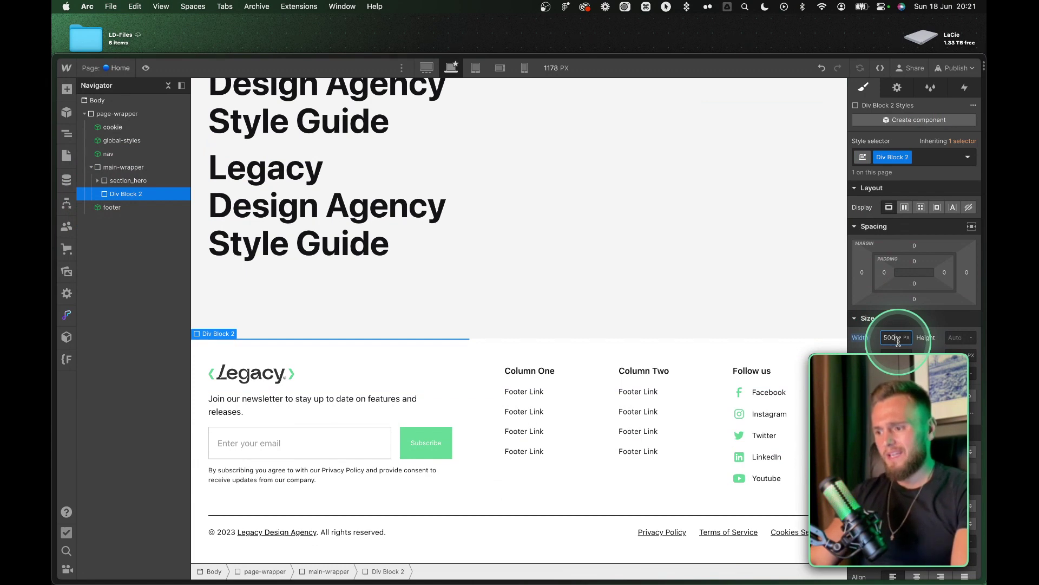
# Convert Div Block 2's 500 px width with a /16 calculation and set it to 31.25 rem
pyautogui.moveTo(898, 341); pyautogui.dragTo(890, 341)
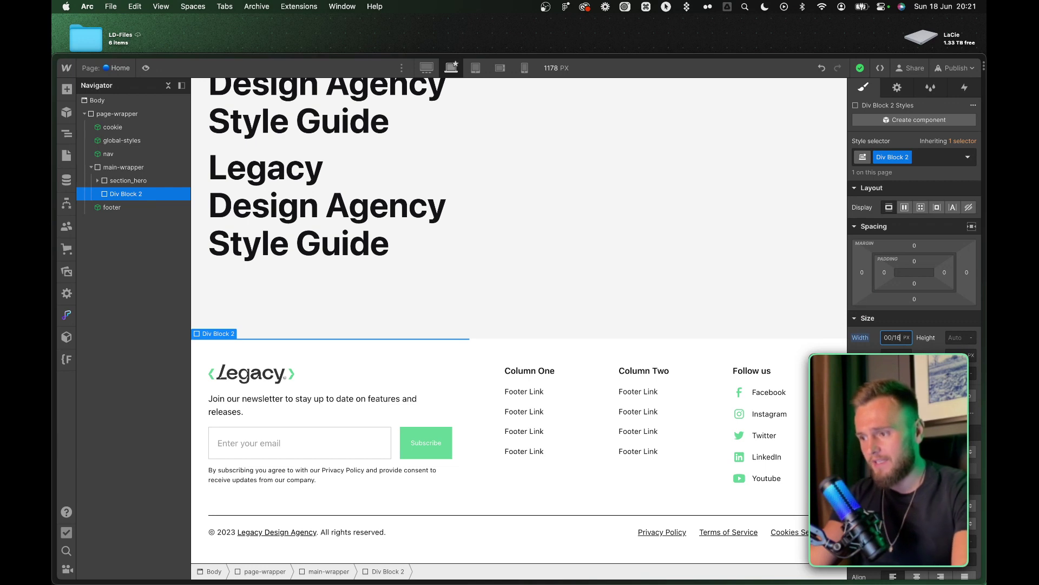
pyautogui.click(864, 346)
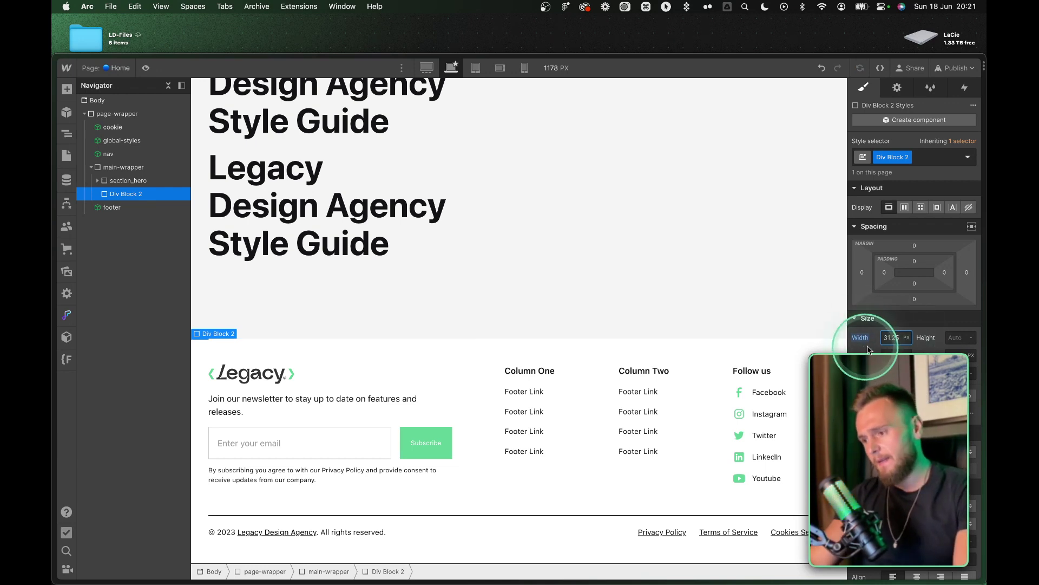
pyautogui.click(891, 338)
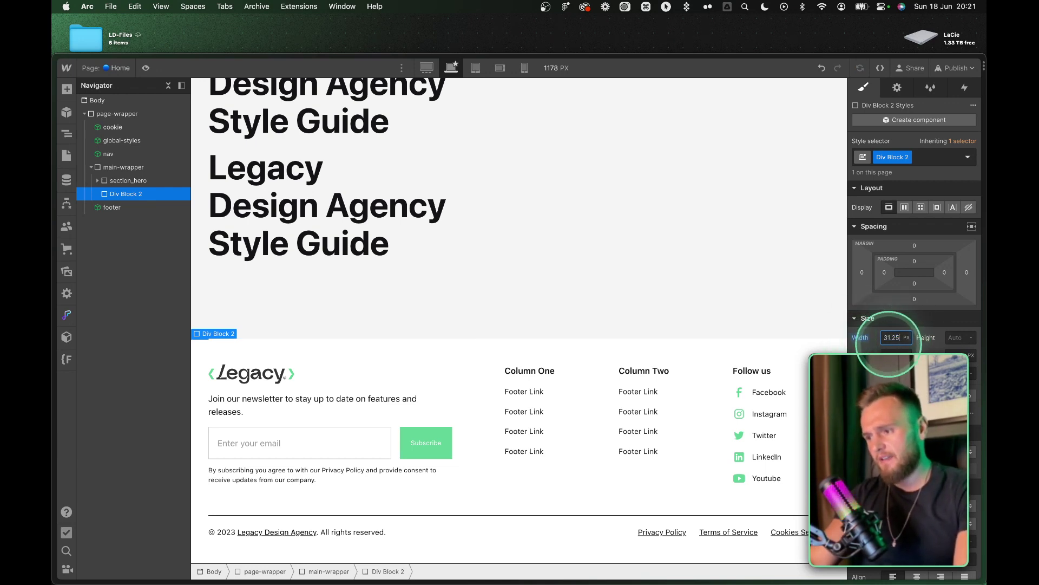
pyautogui.write('rem')
pyautogui.press('Return')
# Set the width of Div Block 2 to 20 px
pyautogui.click(889, 340)
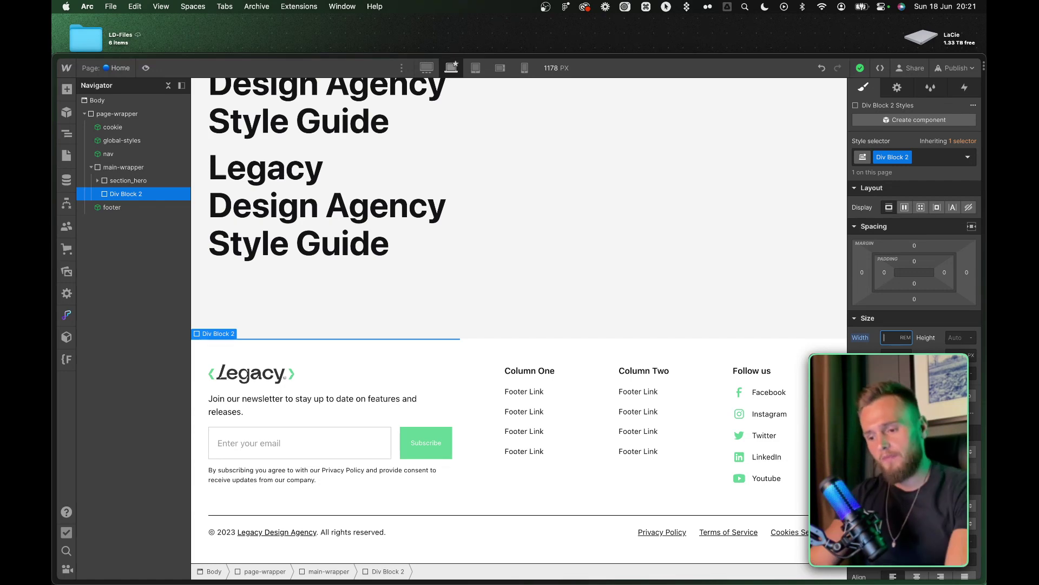
pyautogui.write('20')
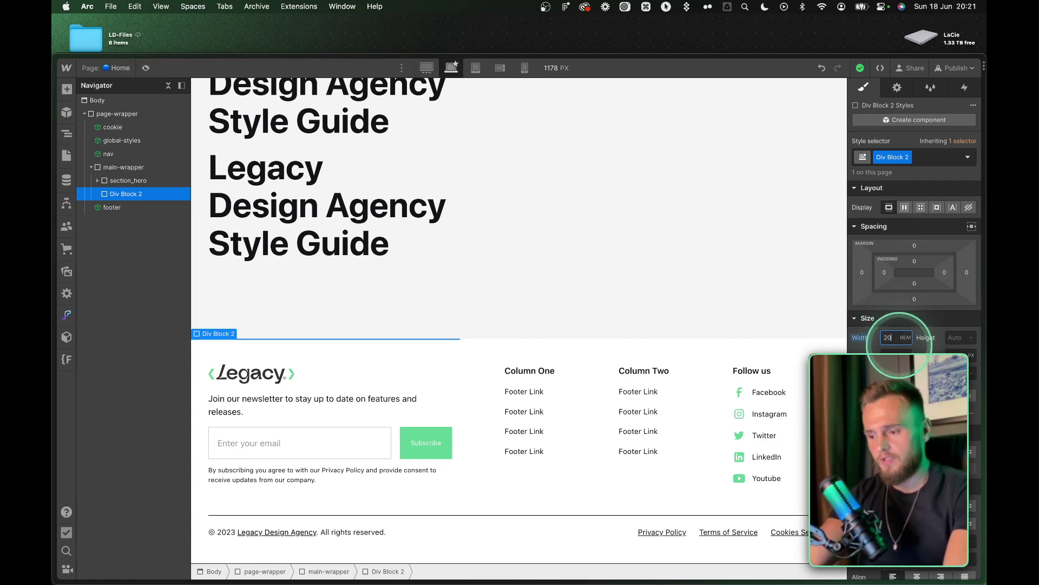
pyautogui.write('px')
pyautogui.press('Return')
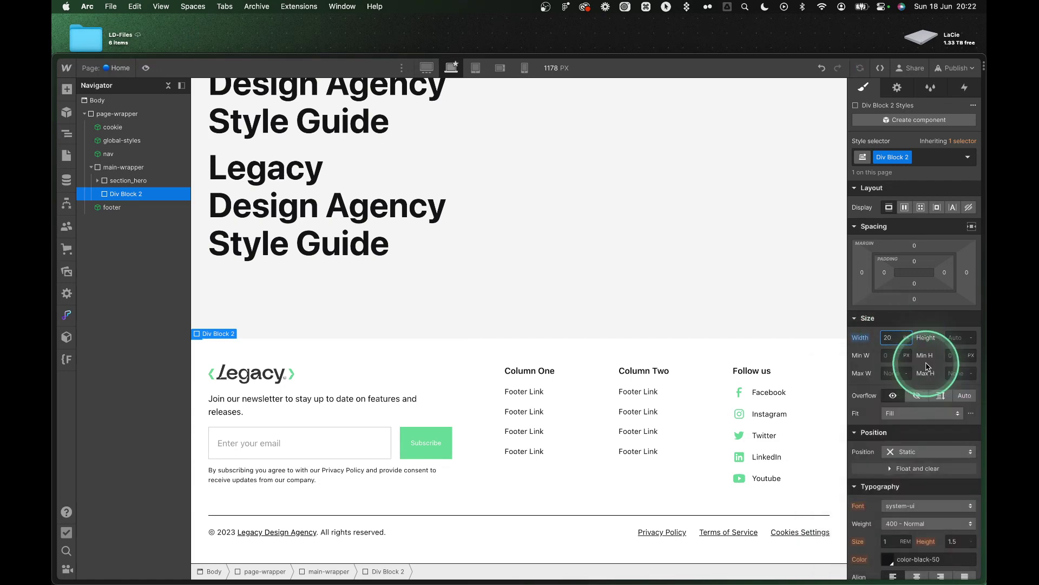
# Switch the width unit of Div Block 2 to em and set the width to 100 em
pyautogui.click(907, 337)
pyautogui.click(908, 368)
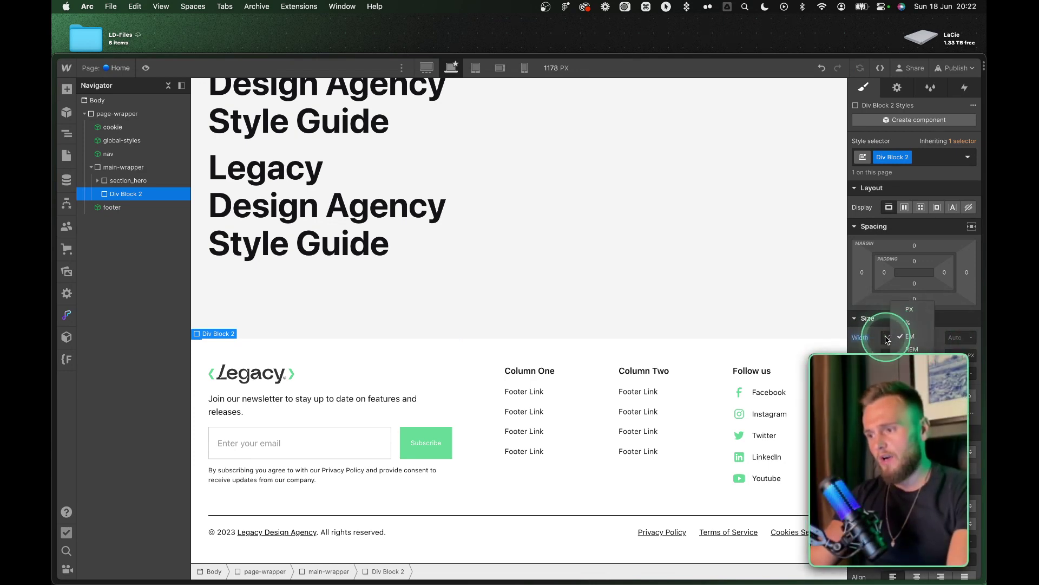
pyautogui.press('super+a')
pyautogui.write('s')
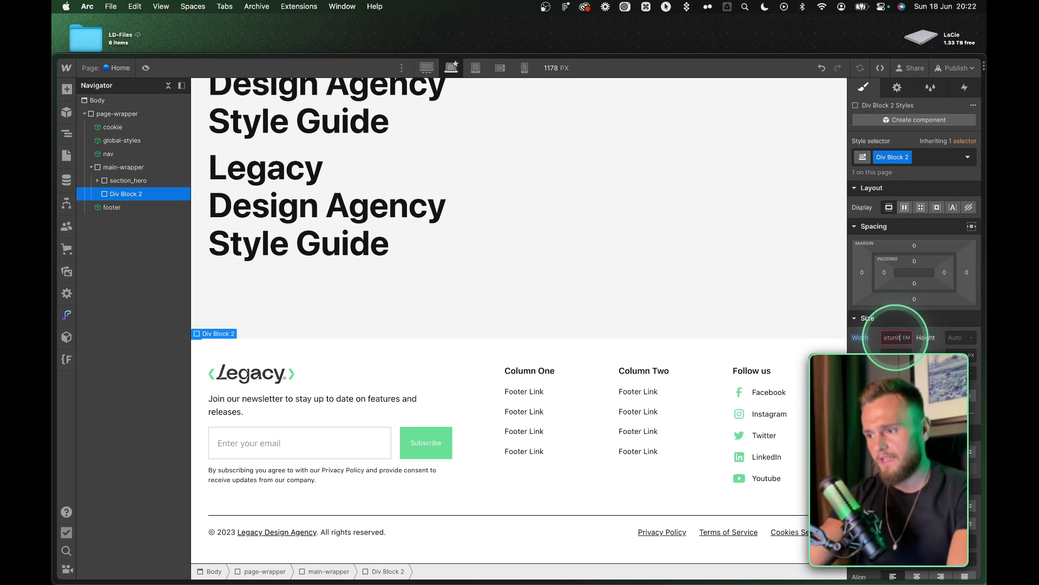
pyautogui.write('etunit')
pyautogui.press('super+a')
pyautogui.press('BackSpace')
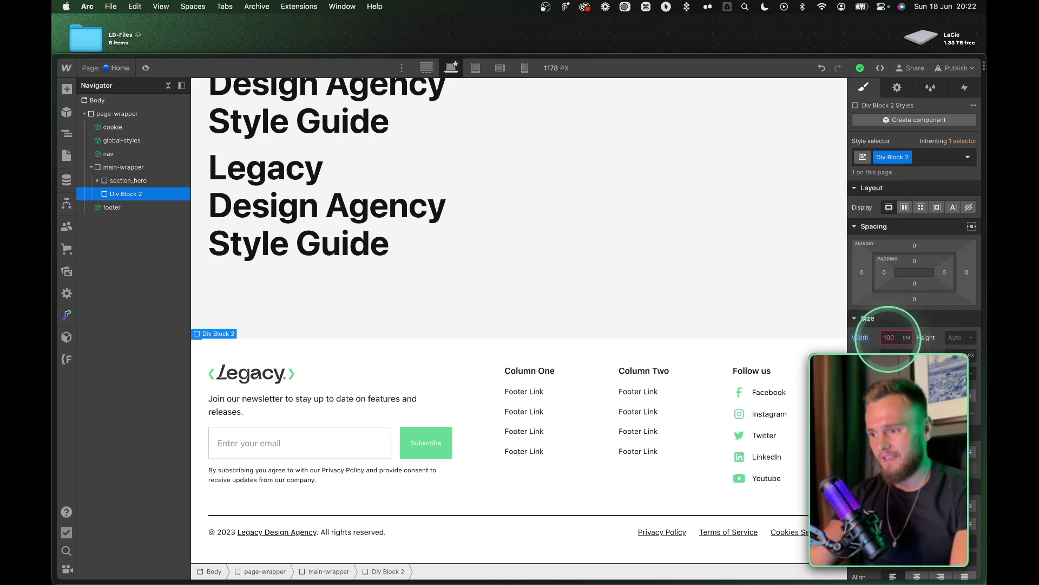
# Set the height of Div Block 2 to 100 px and convert it to 6.25 em
pyautogui.click(953, 337)
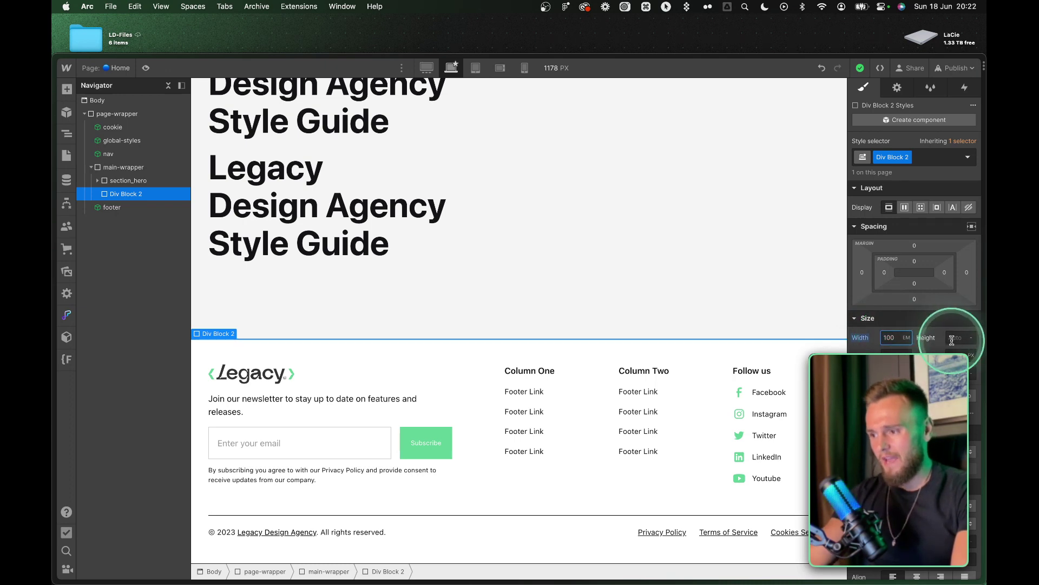
pyautogui.write('100')
pyautogui.press('Return')
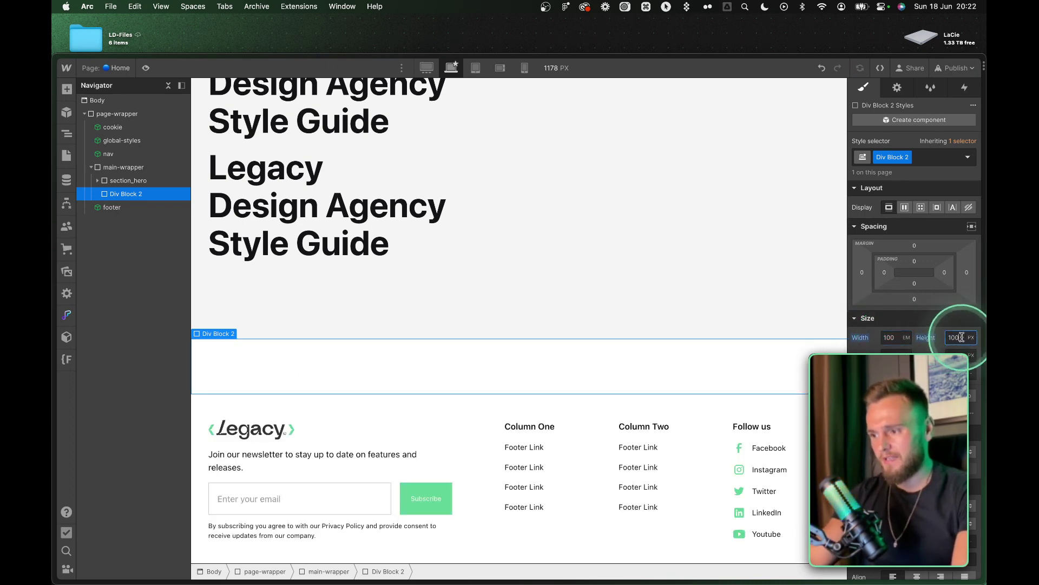
pyautogui.press('Return')
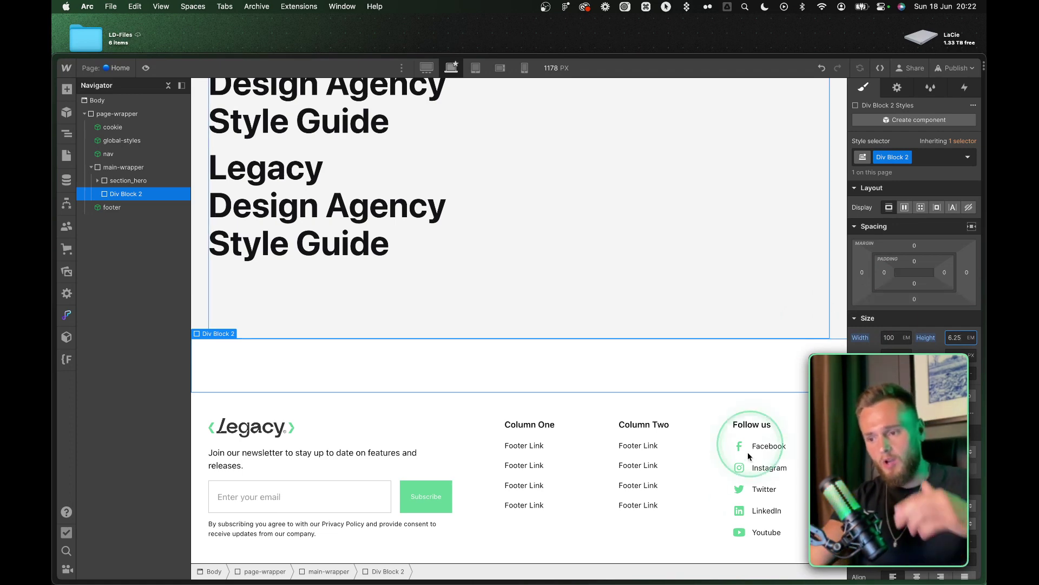
pyautogui.click(557, 423)
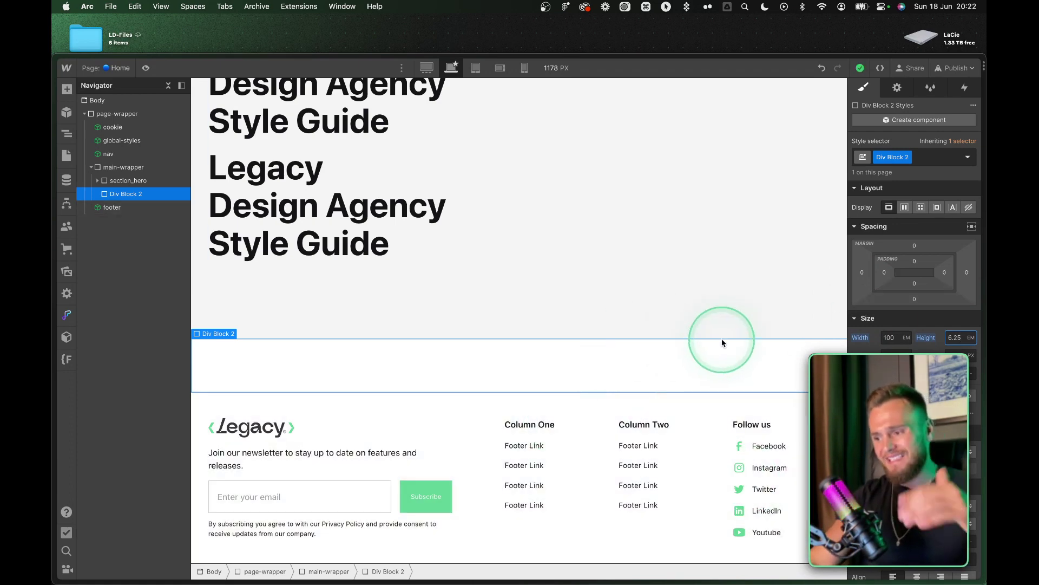
# Examine Finsweet's Candies tools Custom Code, Interactions Reorder, Merge Combo Classes and Page History
pyautogui.scroll(3, 409, 222)
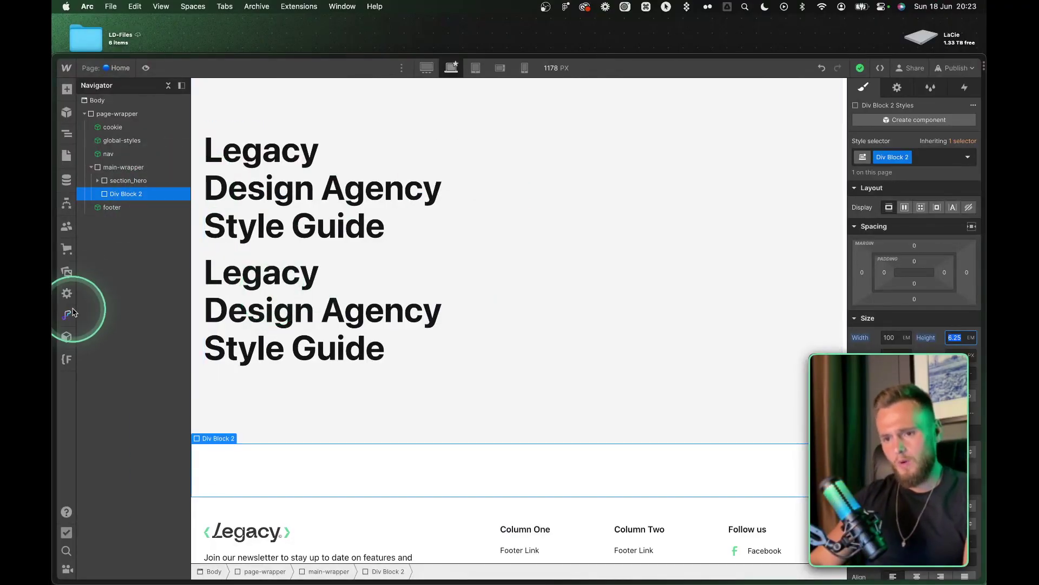
pyautogui.click(67, 364)
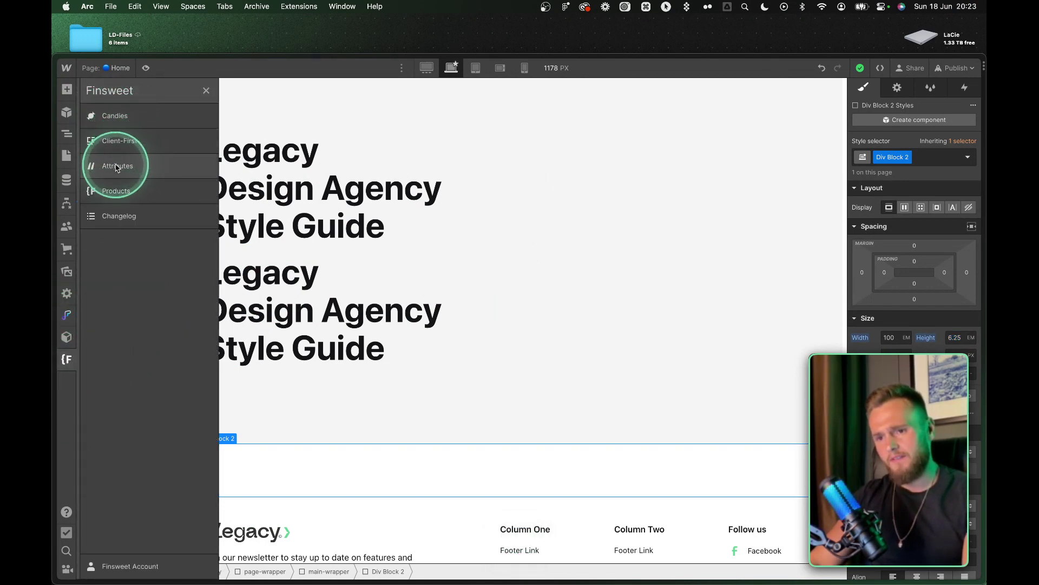
pyautogui.click(115, 117)
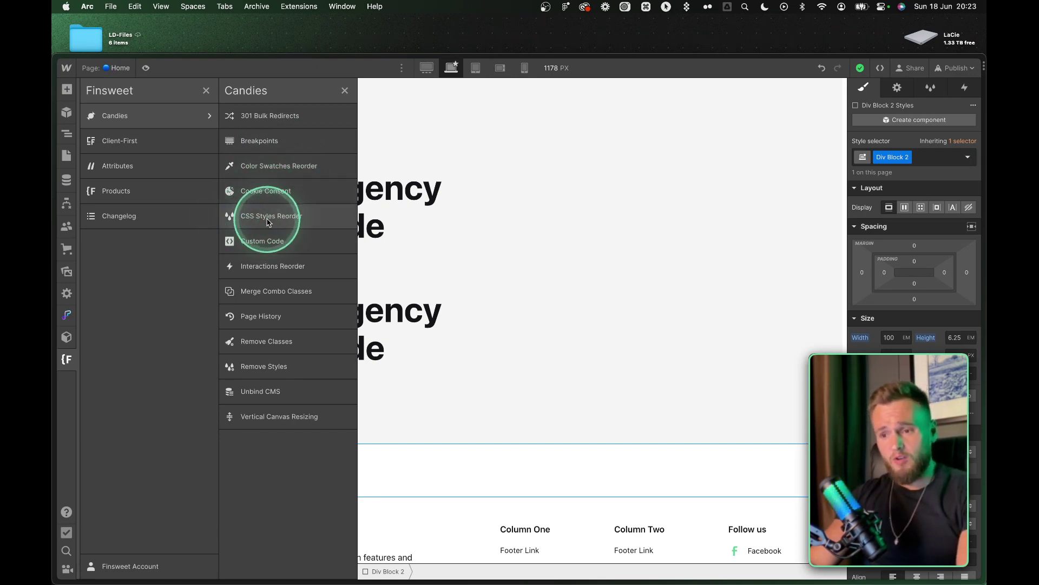
pyautogui.click(261, 240)
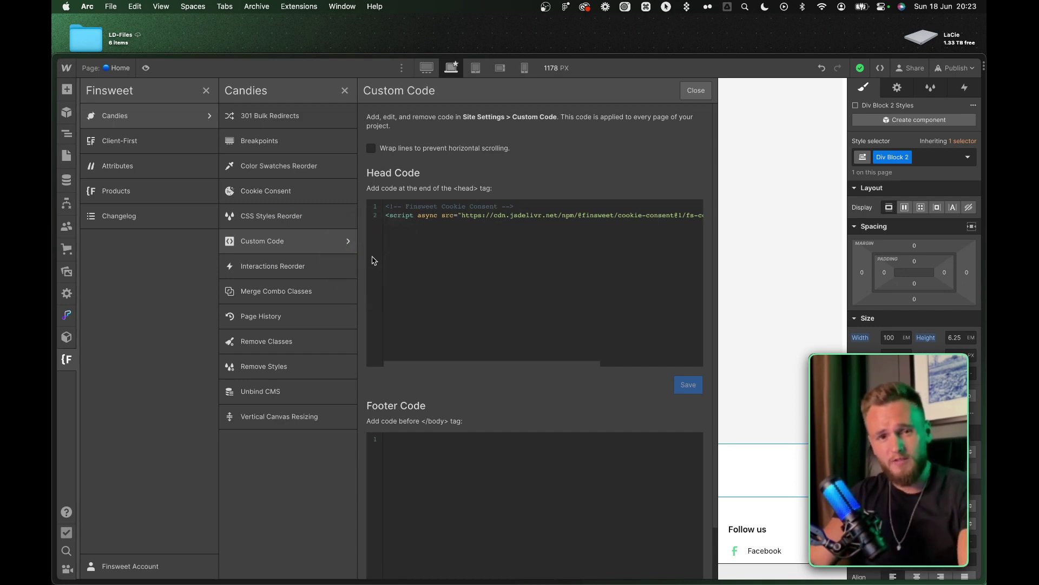
pyautogui.click(282, 265)
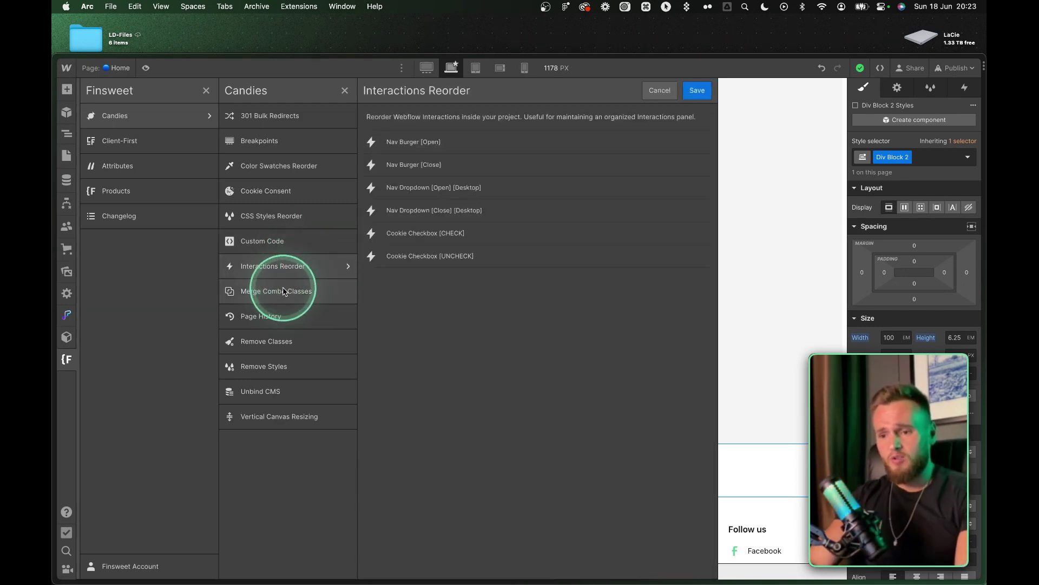
pyautogui.click(284, 293)
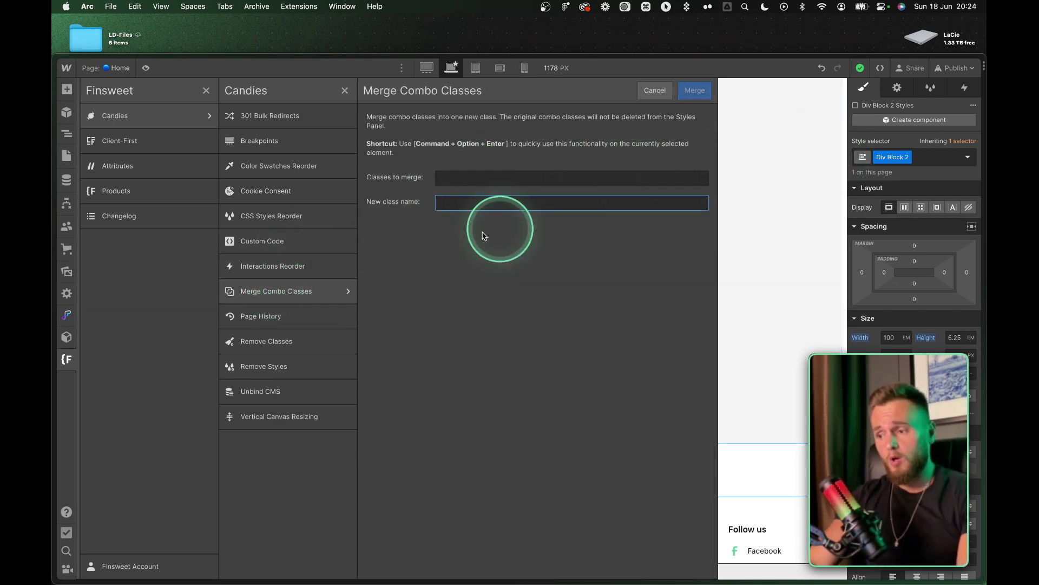
pyautogui.click(271, 316)
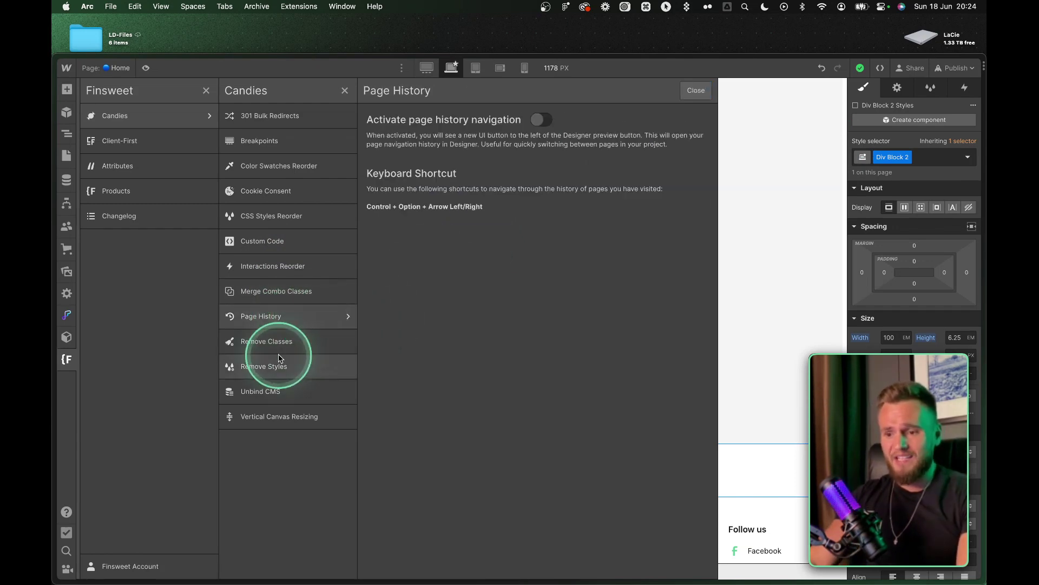
# Review the Candies tools Remove Classes, Remove Styles, Unbind CMS, Vertical Canvas Resizing and 301 Bulk Redirects
pyautogui.click(280, 349)
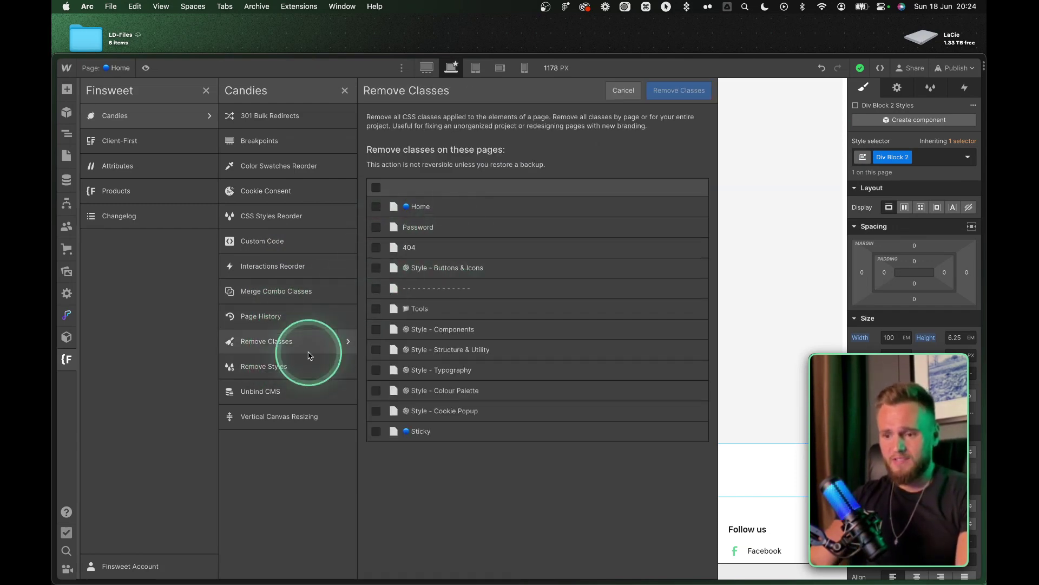
pyautogui.click(269, 373)
pyautogui.click(272, 390)
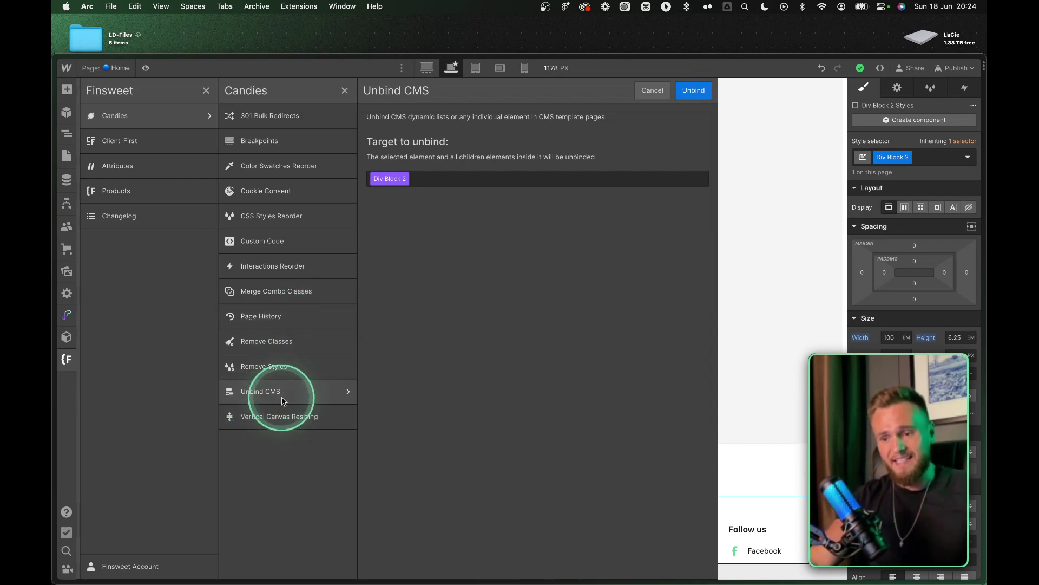
pyautogui.click(283, 420)
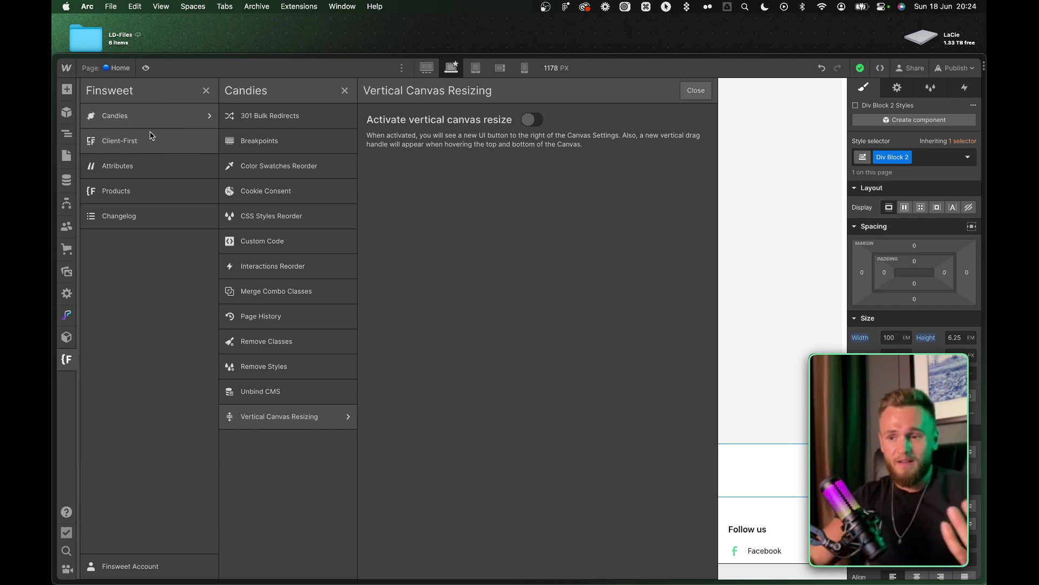
pyautogui.click(267, 111)
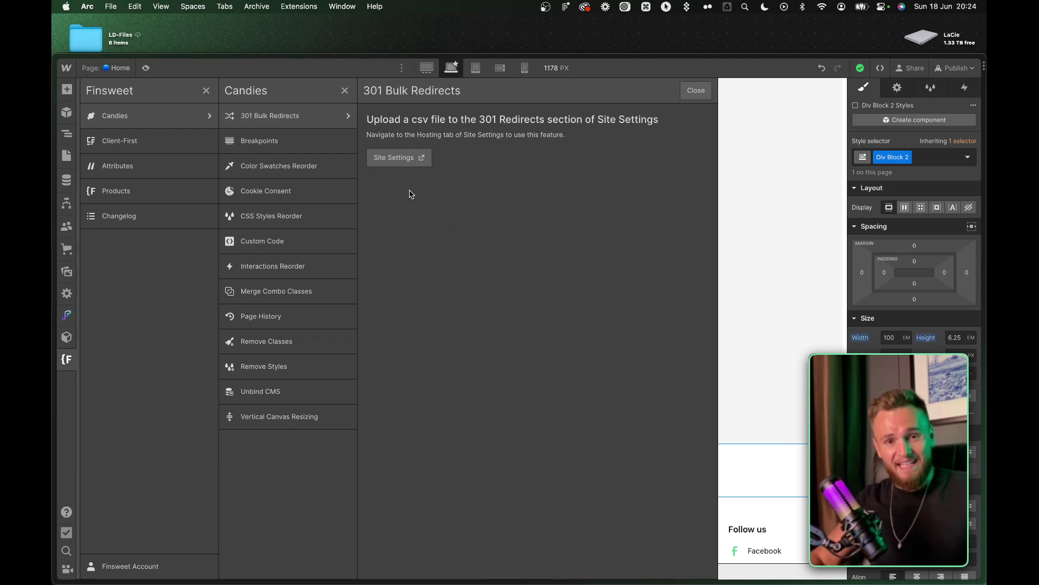
# Look through Finsweet's Client-First tools, including Folders and the PX to REM Migrator
pyautogui.click(148, 139)
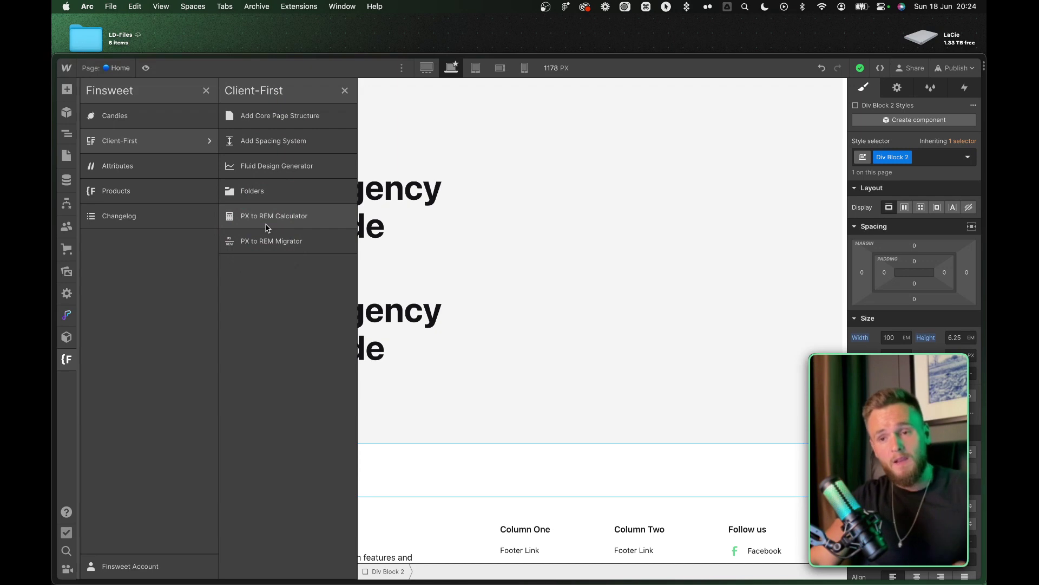
pyautogui.click(272, 185)
pyautogui.click(246, 247)
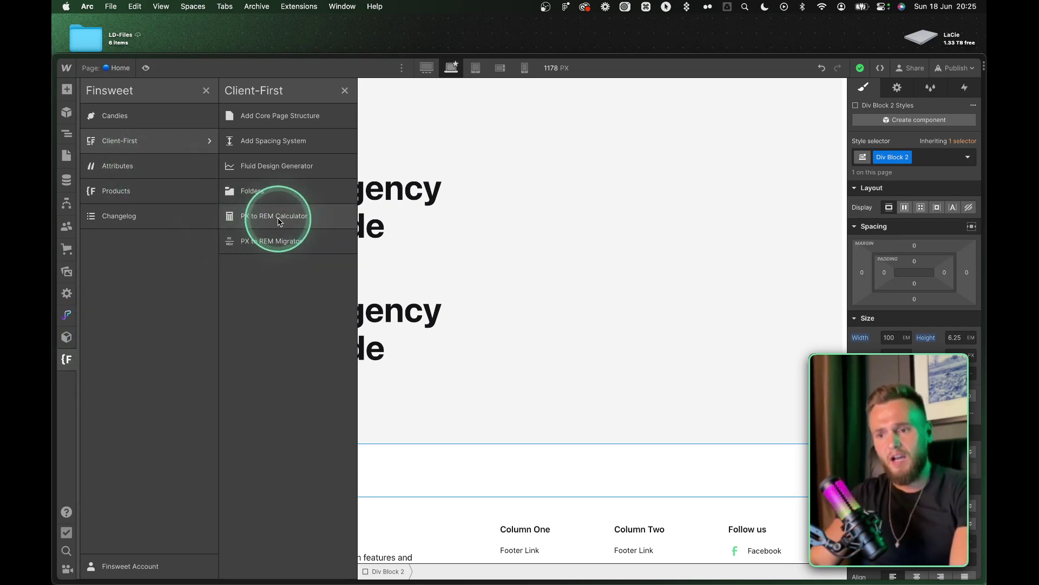
# Browse Finsweet's Attributes list and examine the details of CMS Attribute and CMS Tabs, collapsing each again
pyautogui.click(147, 162)
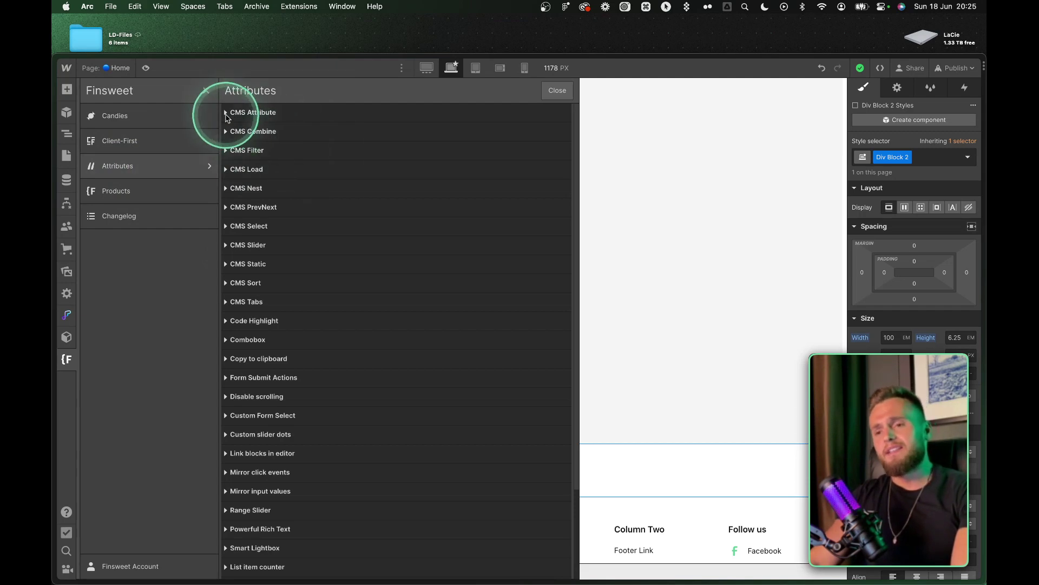
pyautogui.click(225, 113)
pyautogui.click(226, 113)
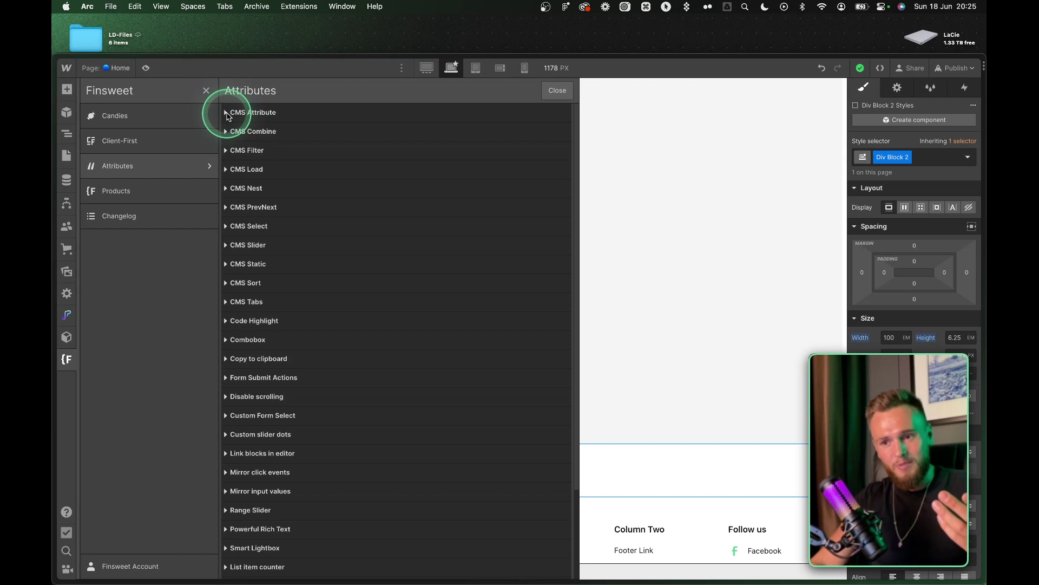
pyautogui.click(228, 115)
pyautogui.click(228, 113)
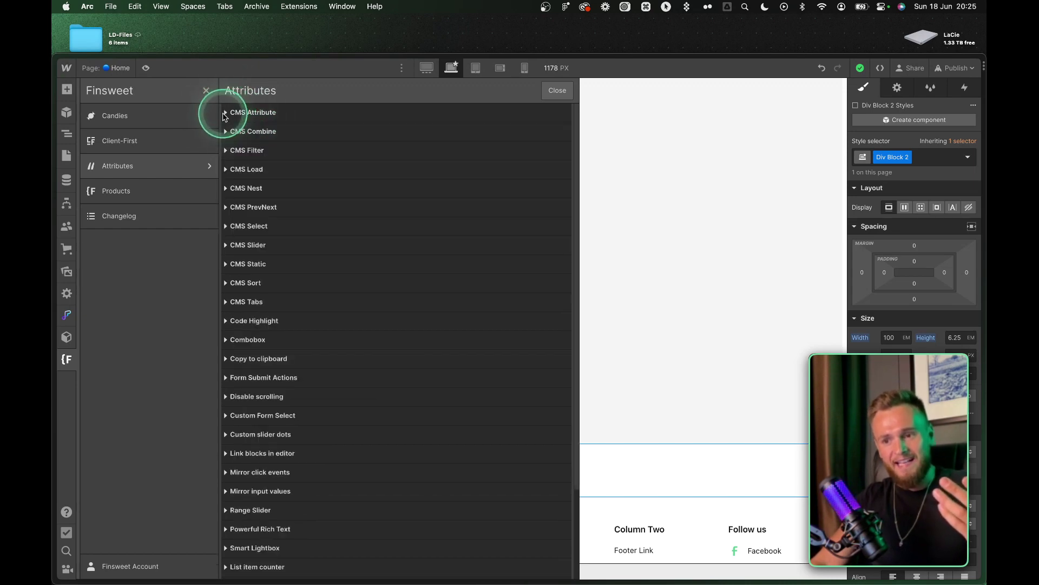
pyautogui.scroll(-4, 230, 265)
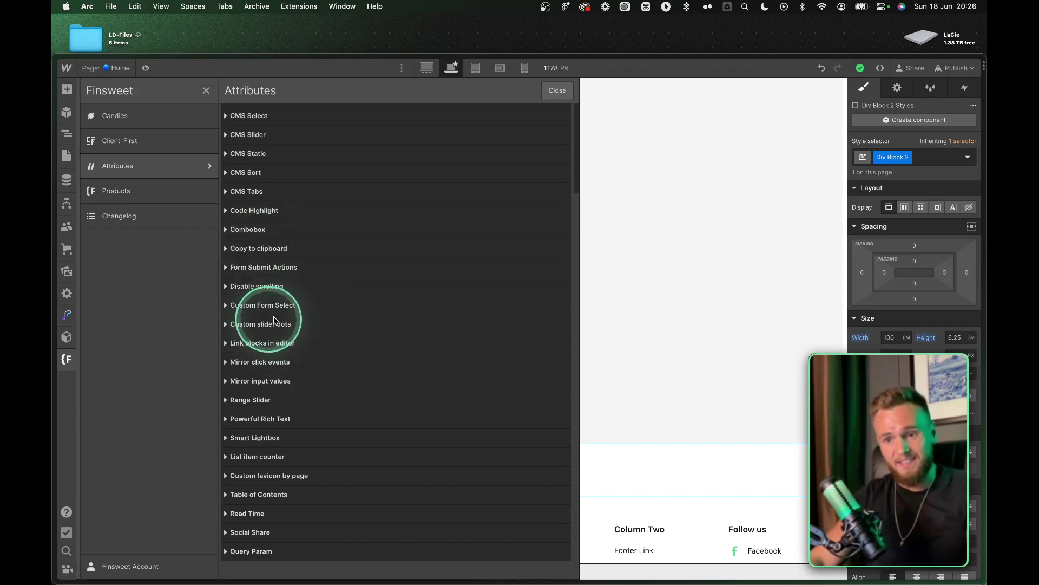
pyautogui.scroll(3, 271, 354)
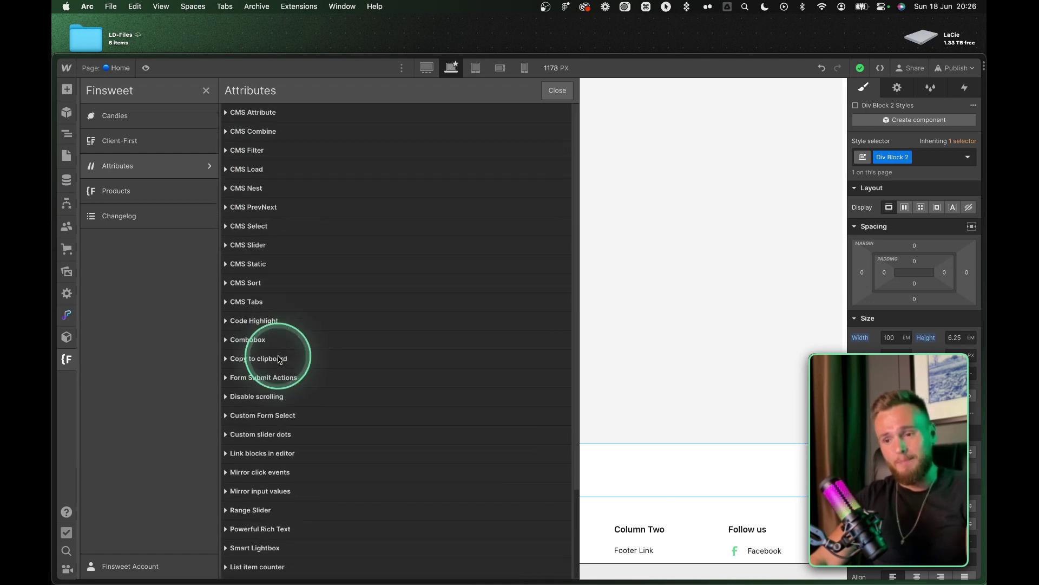
pyautogui.click(230, 302)
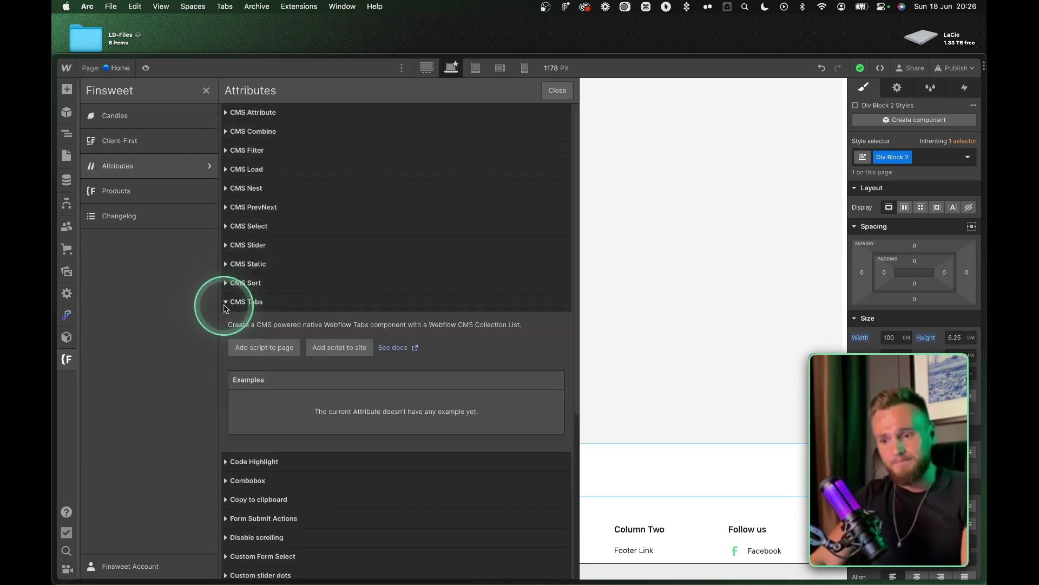
pyautogui.click(225, 304)
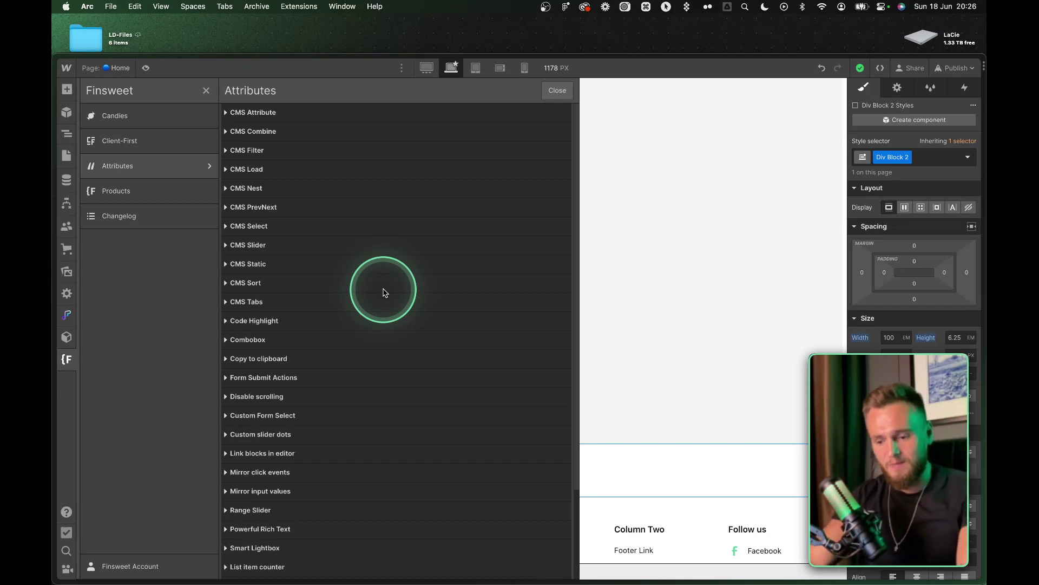
# Open the prebuilt examples of the Cookie Consent tool in Finsweet's Candies
pyautogui.press('ctrl')
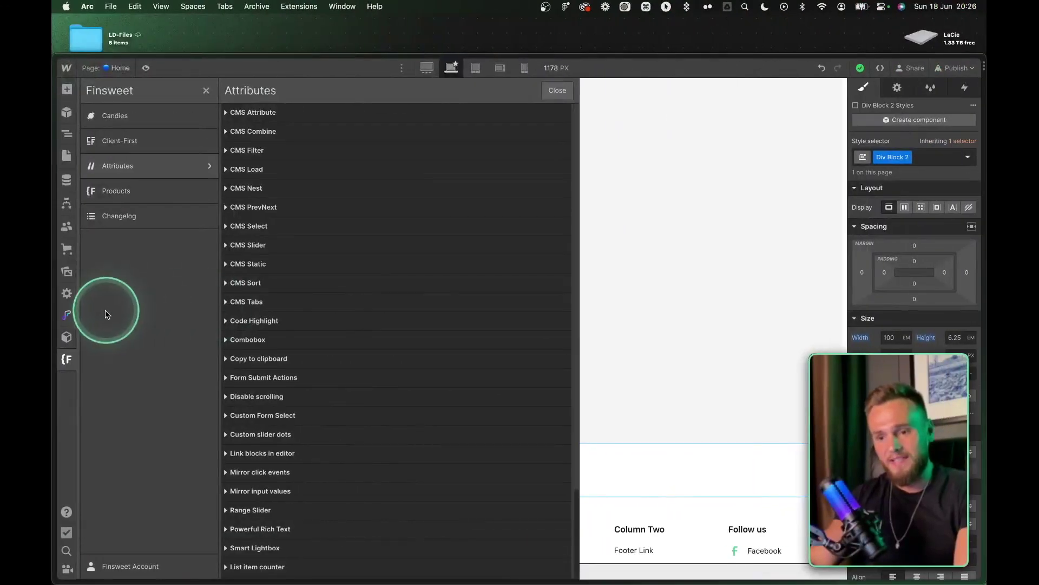
pyautogui.click(211, 114)
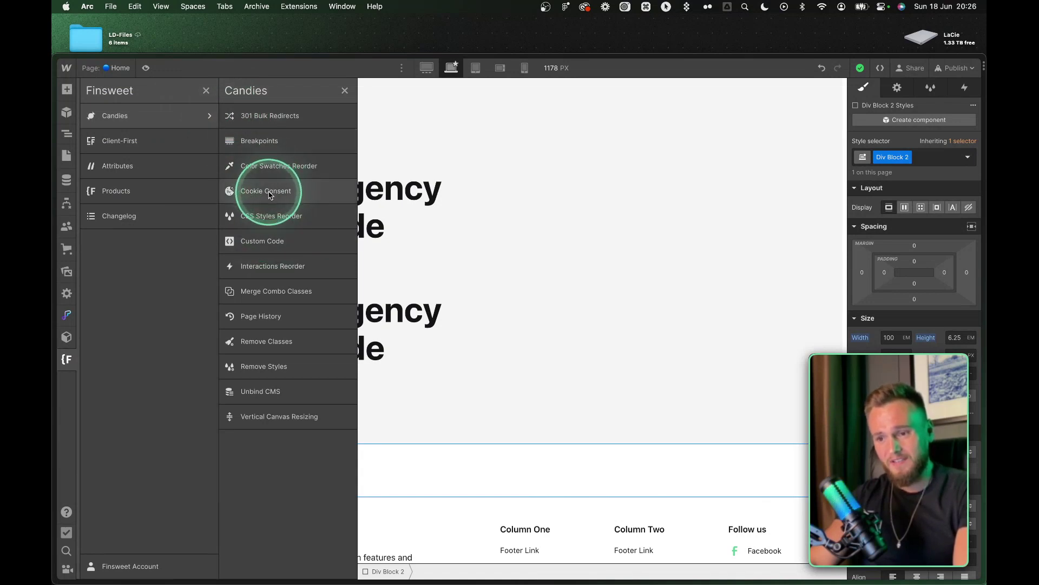
pyautogui.press('fn')
pyautogui.press('fn')
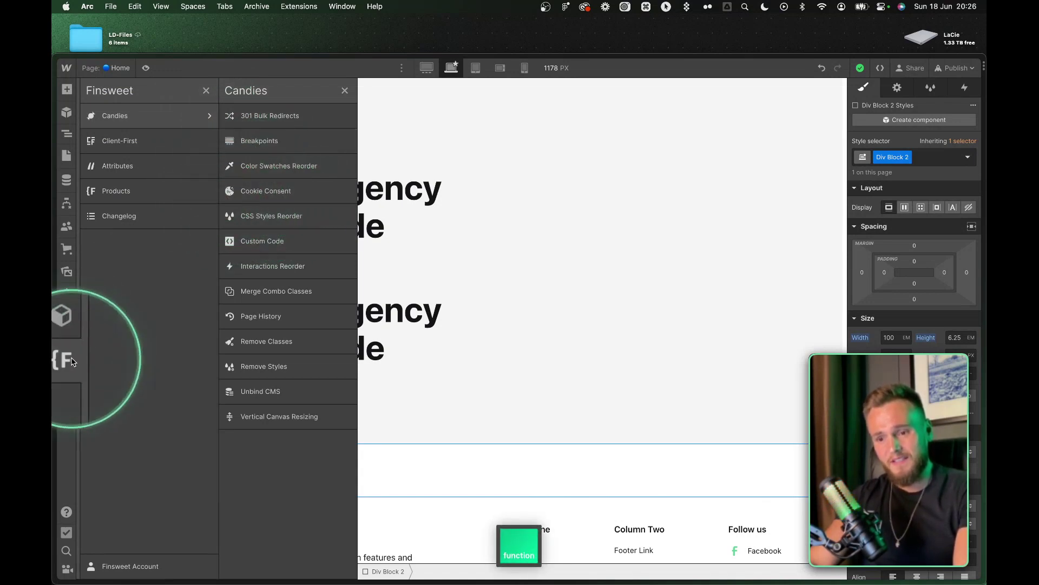
pyautogui.click(260, 194)
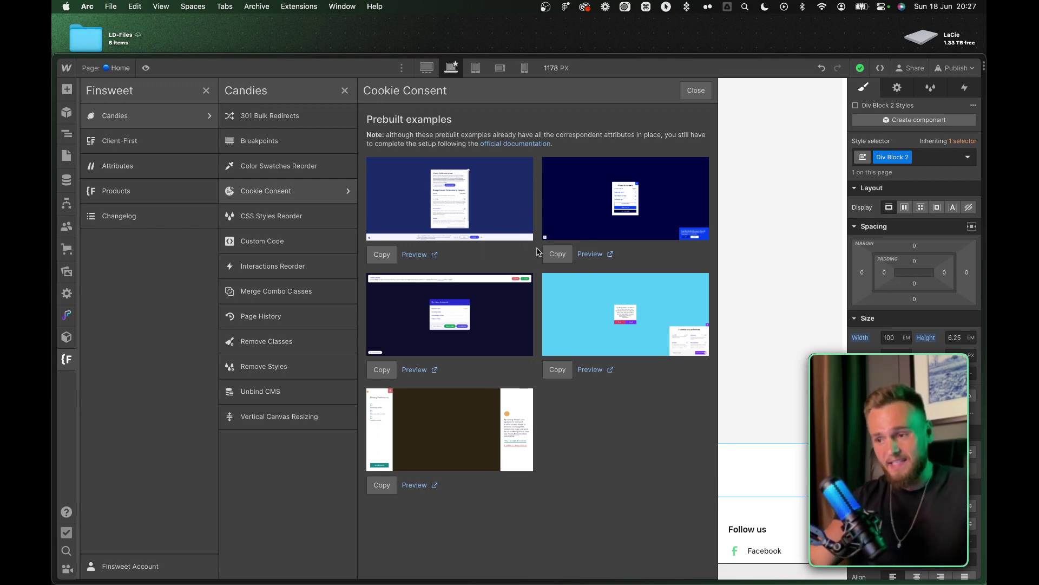
# Copy the prebuilt cookie consent example with the blue corner banner and paste it into the page-wrapper element
pyautogui.click(562, 253)
pyautogui.click(761, 243)
pyautogui.click(120, 111)
pyautogui.hotkey('ctrl', 'v')
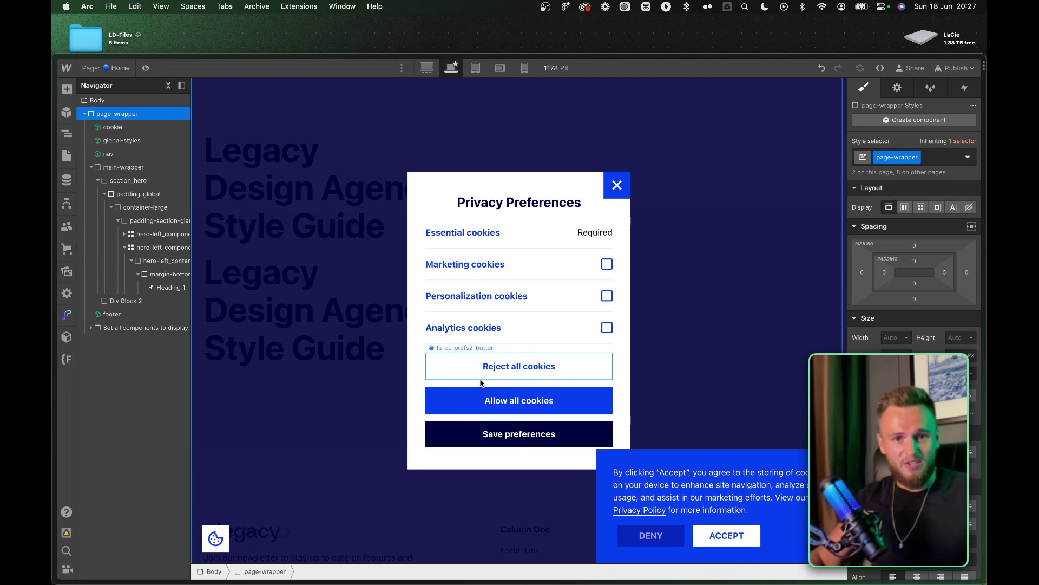
pyautogui.click(64, 360)
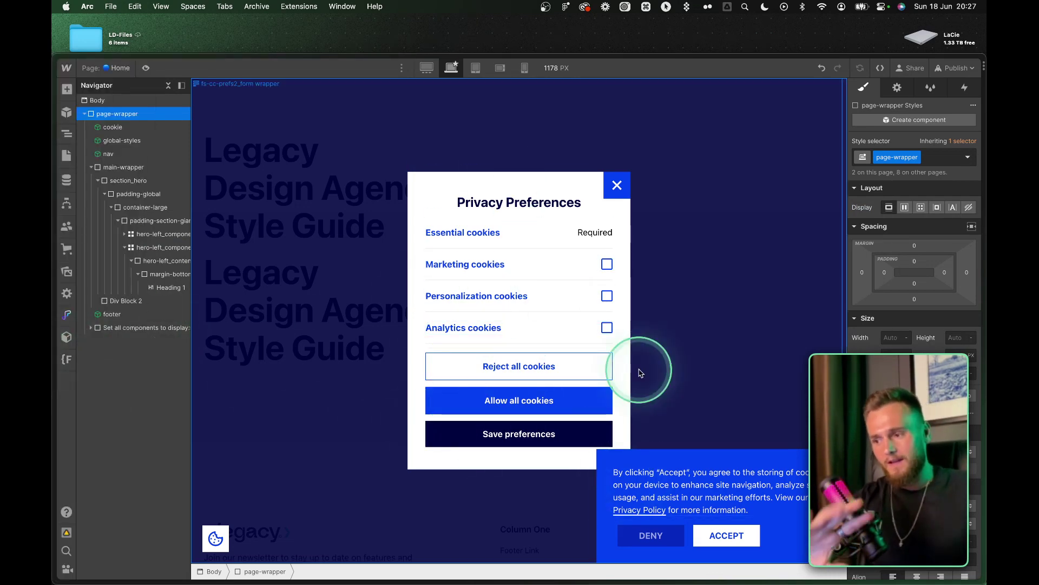
pyautogui.click(622, 199)
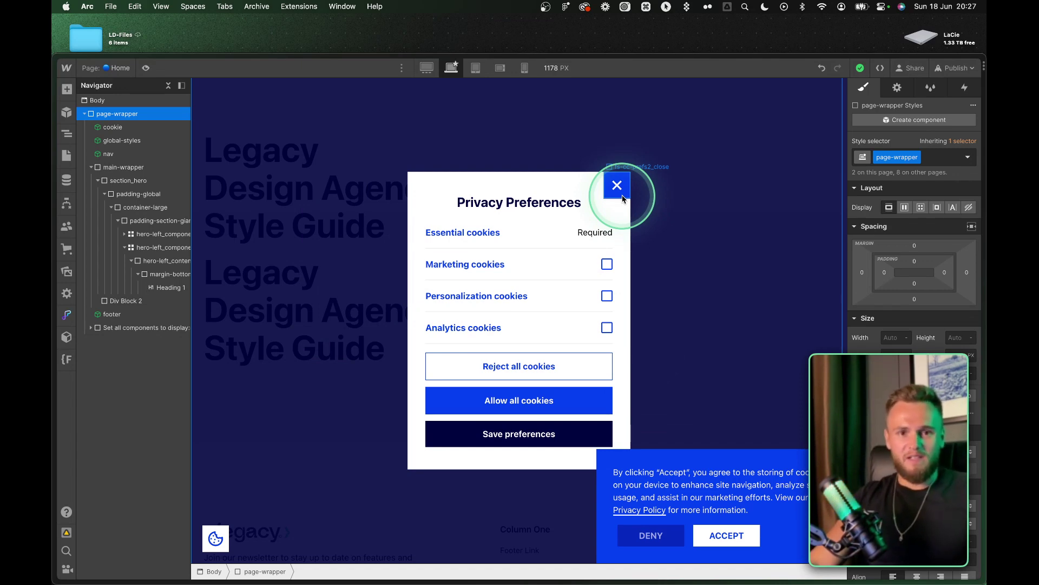
pyautogui.click(251, 207)
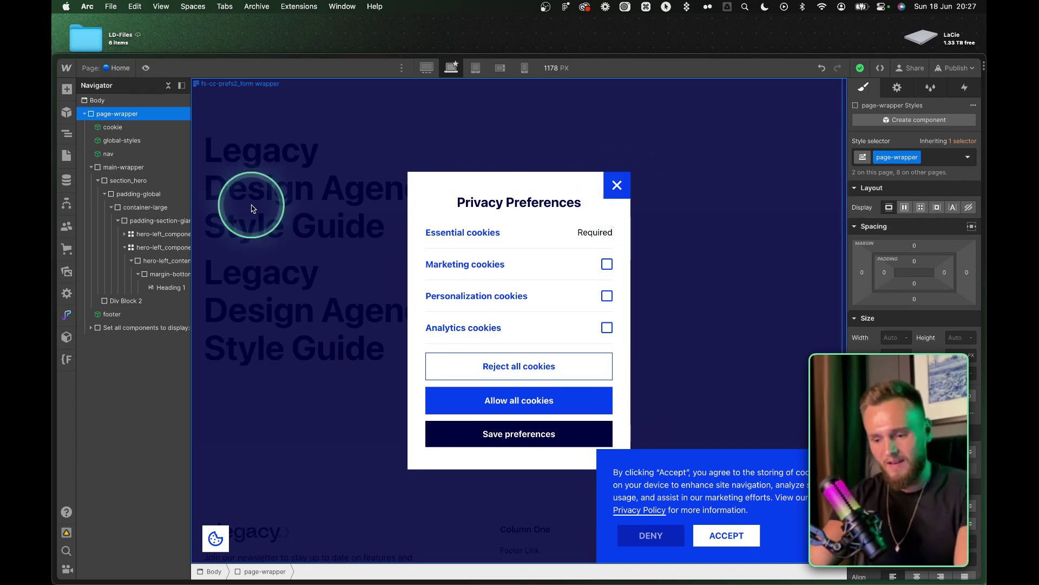
pyautogui.press('ctrl')
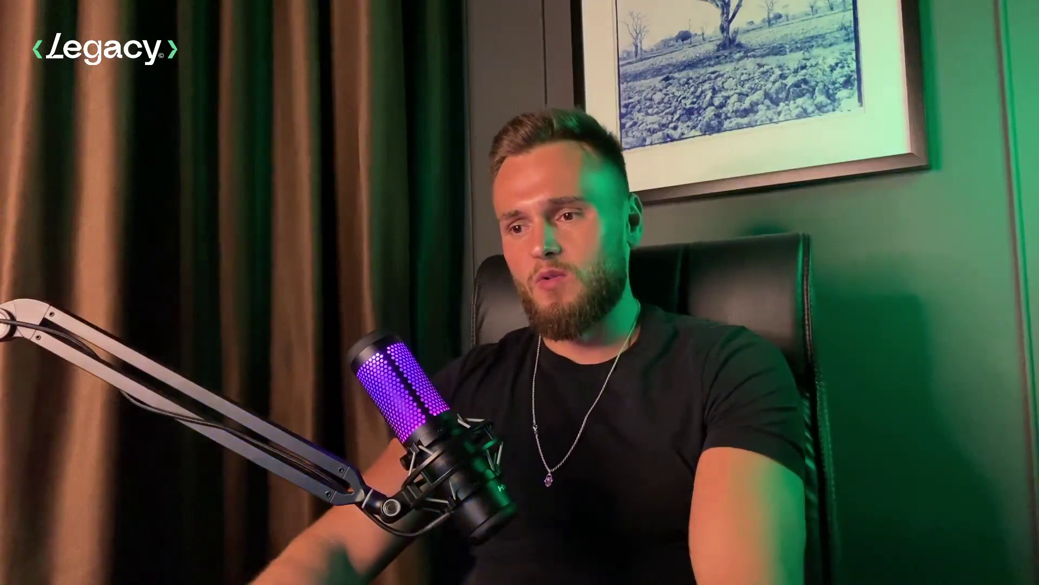